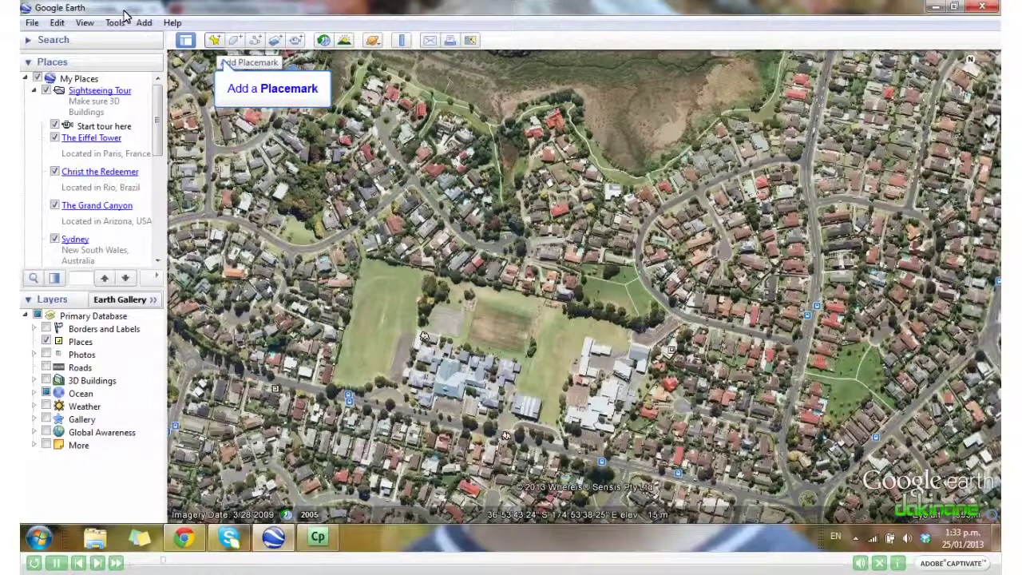
- Start a new placemark over the school shown in the aerial view
{"action": "left_click", "coordinate": [214, 40]}
{"action": "left_click_drag", "start_coordinate": [541, 318], "coordinate": [498, 349]}
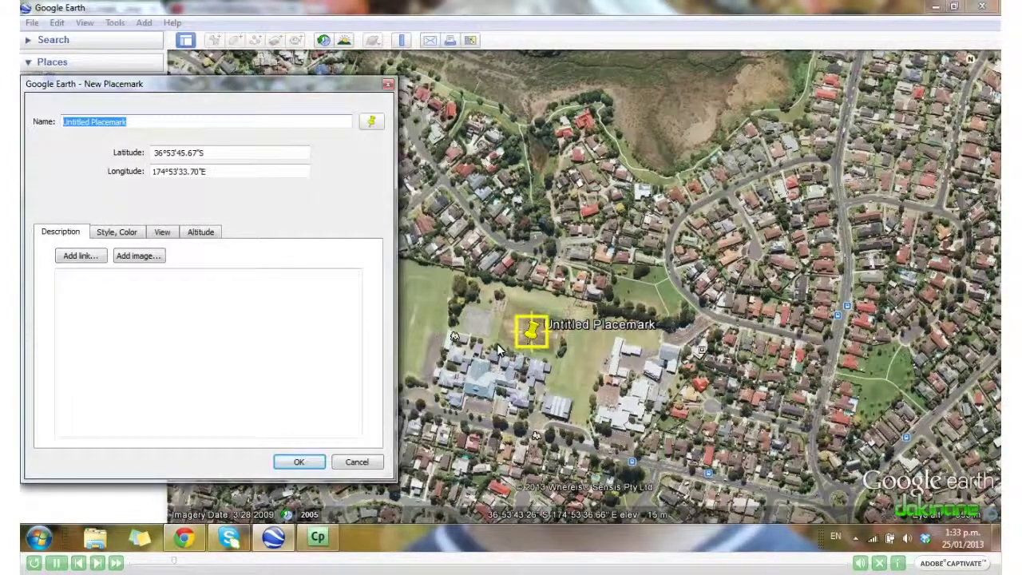
{"action": "type", "text": "Wakaaran"}
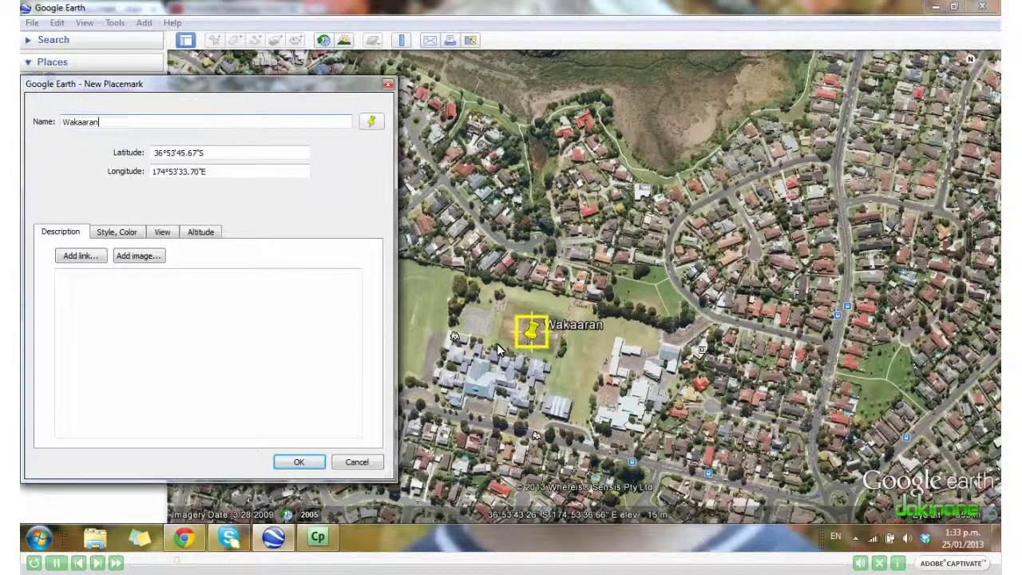
{"action": "type", "text": "ga School"}
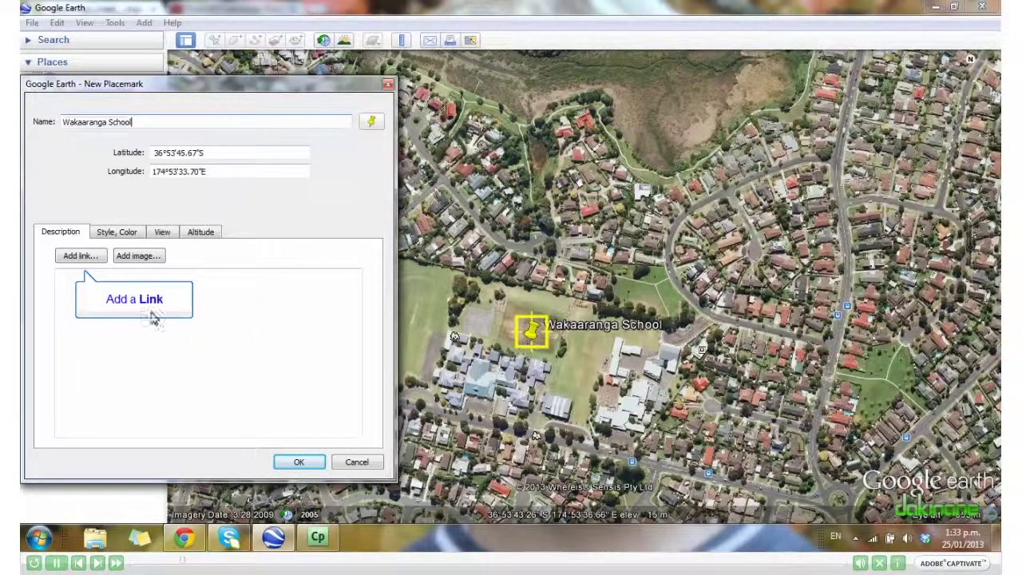
{"action": "left_click", "coordinate": [86, 260]}
{"action": "type", "text": "www.waka"}
{"action": "type", "text": "ara"}
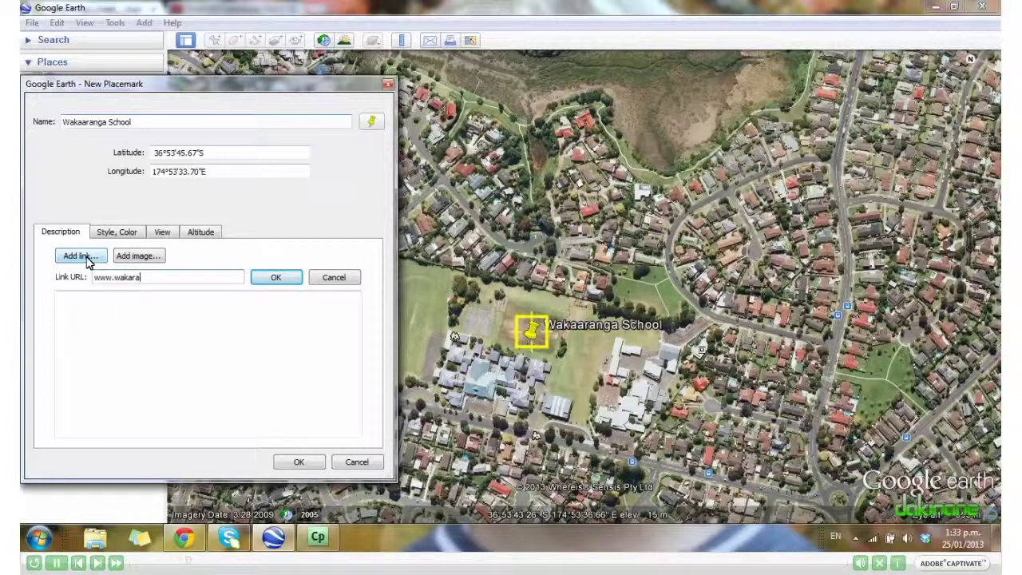
{"action": "key", "text": "BackSpace"}
{"action": "key", "text": "BackSpace"}
{"action": "type", "text": "aranga.school.nz"}
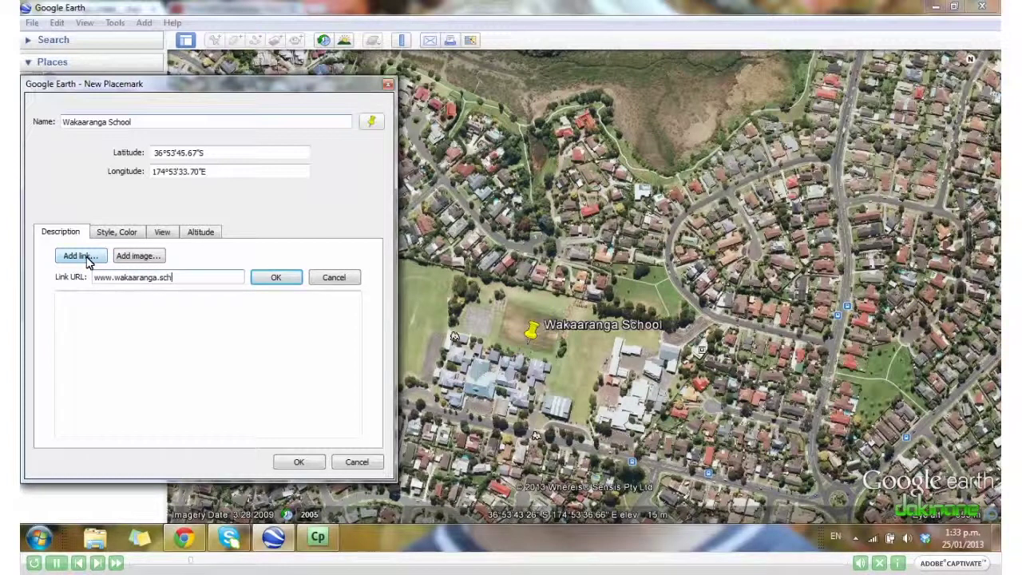
{"action": "left_click", "coordinate": [285, 278]}
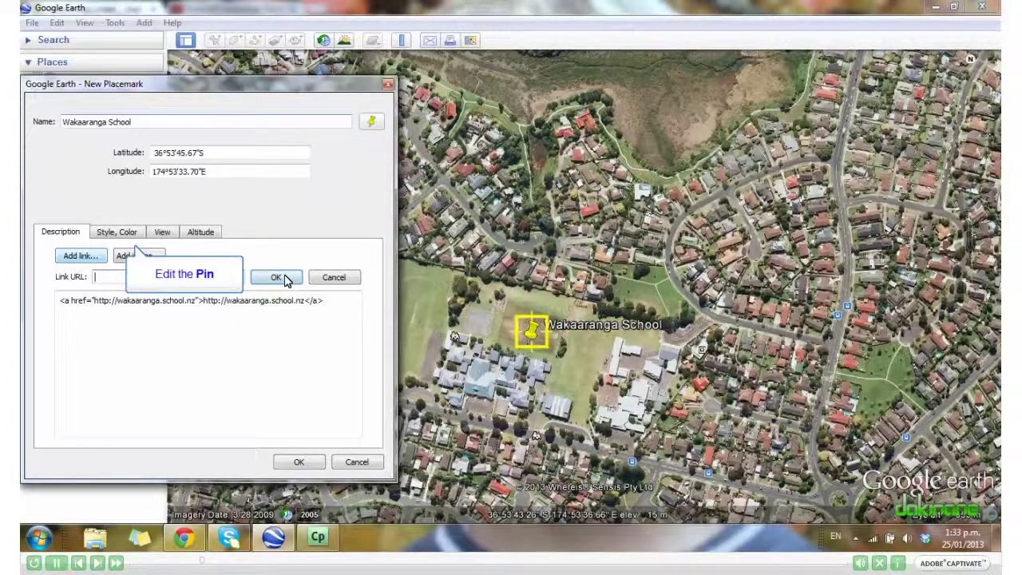
- Make the Wakaaranga School pin icon pink and save the placemark to Places
{"action": "left_click", "coordinate": [120, 233]}
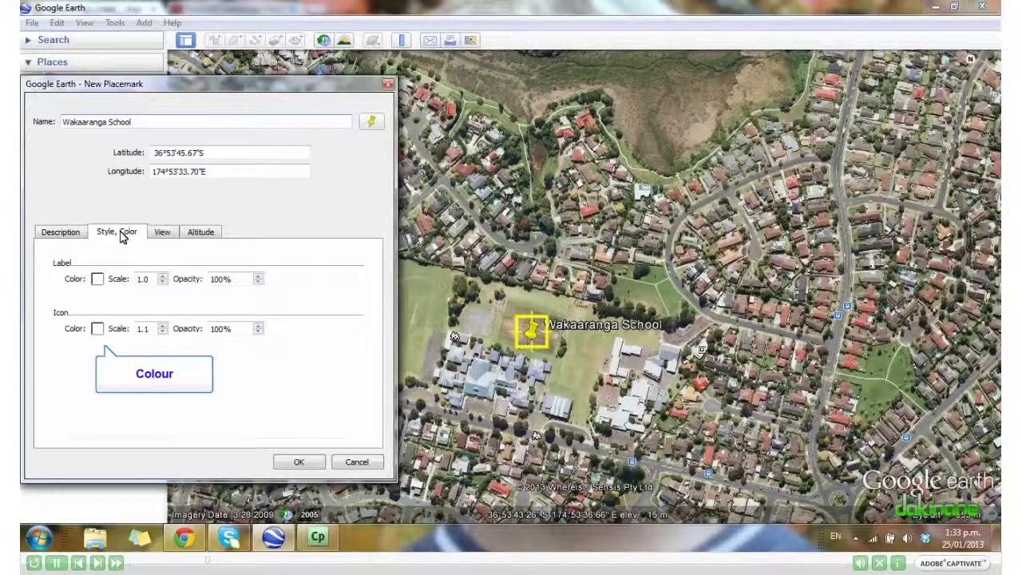
{"action": "left_click", "coordinate": [97, 329]}
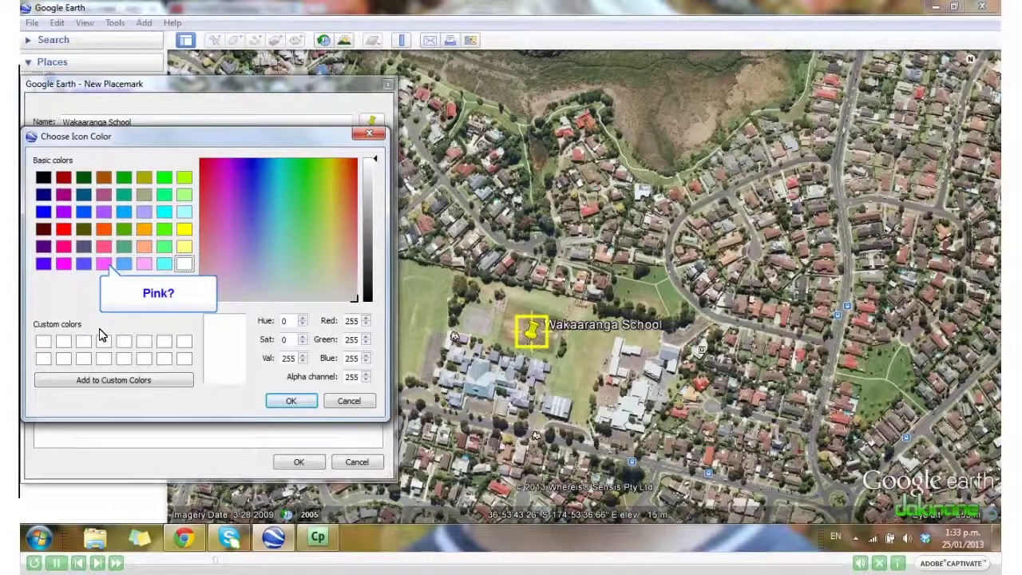
{"action": "left_click", "coordinate": [104, 246]}
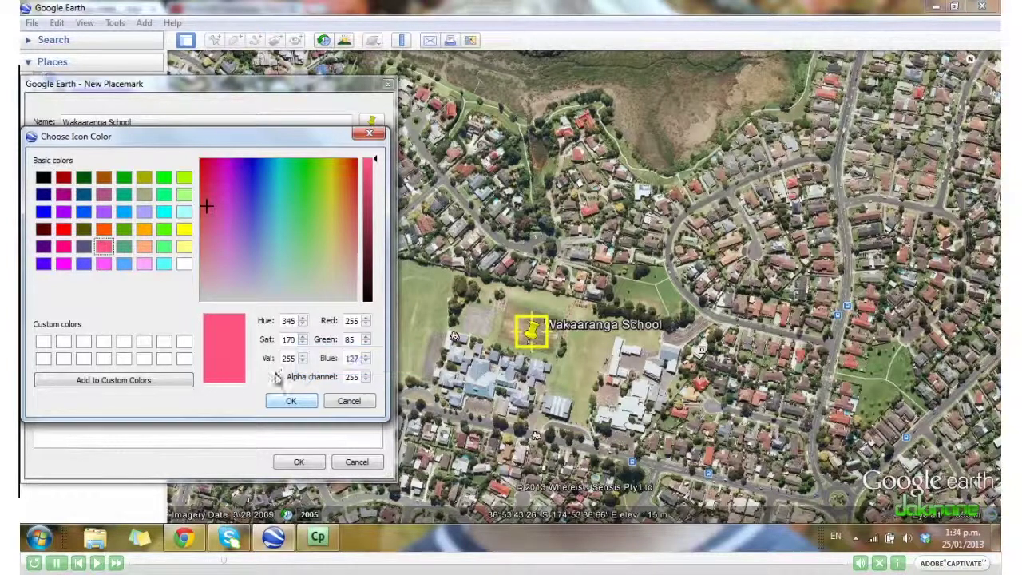
{"action": "left_click", "coordinate": [281, 401]}
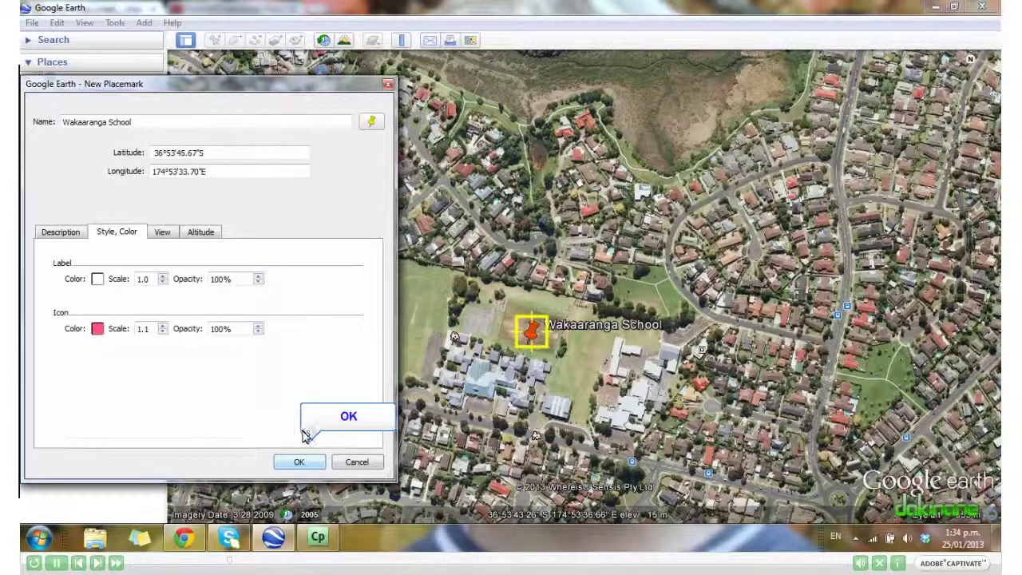
{"action": "left_click", "coordinate": [297, 462]}
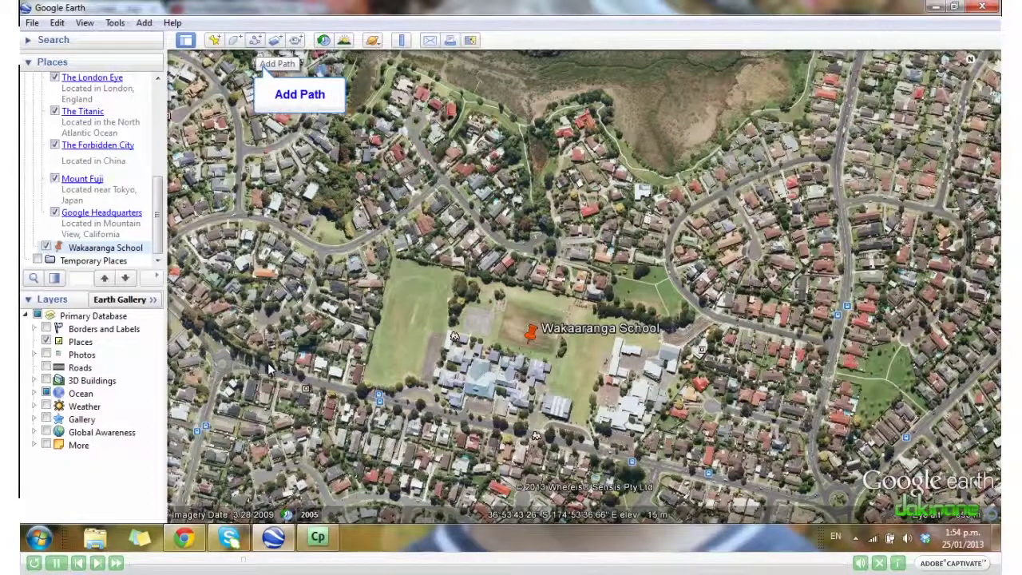
{"action": "left_click", "coordinate": [255, 40]}
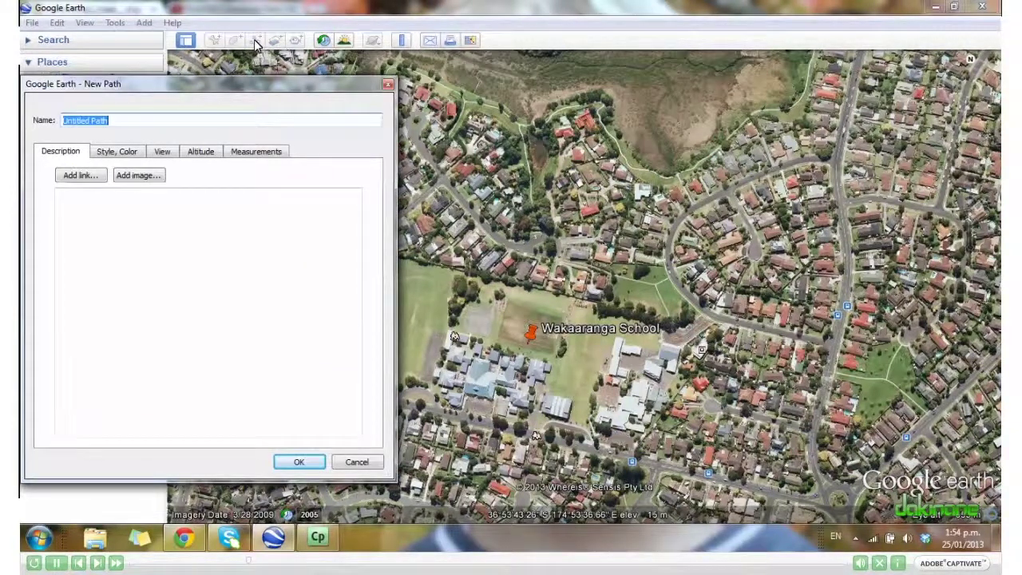
- Name the new path 'My walk to school'
{"action": "type", "text": "My walk"}
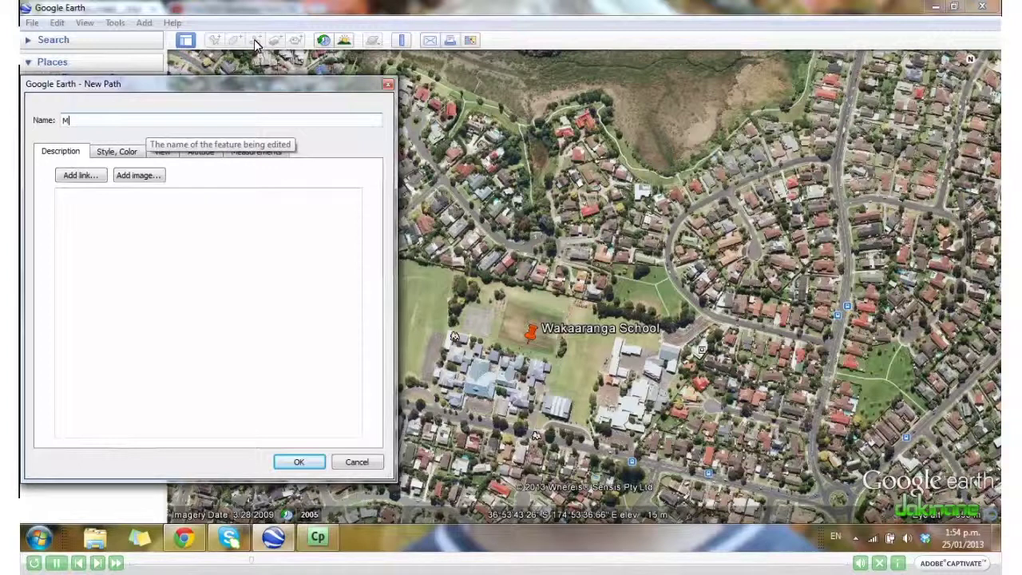
{"action": "type", "text": " to schoo"}
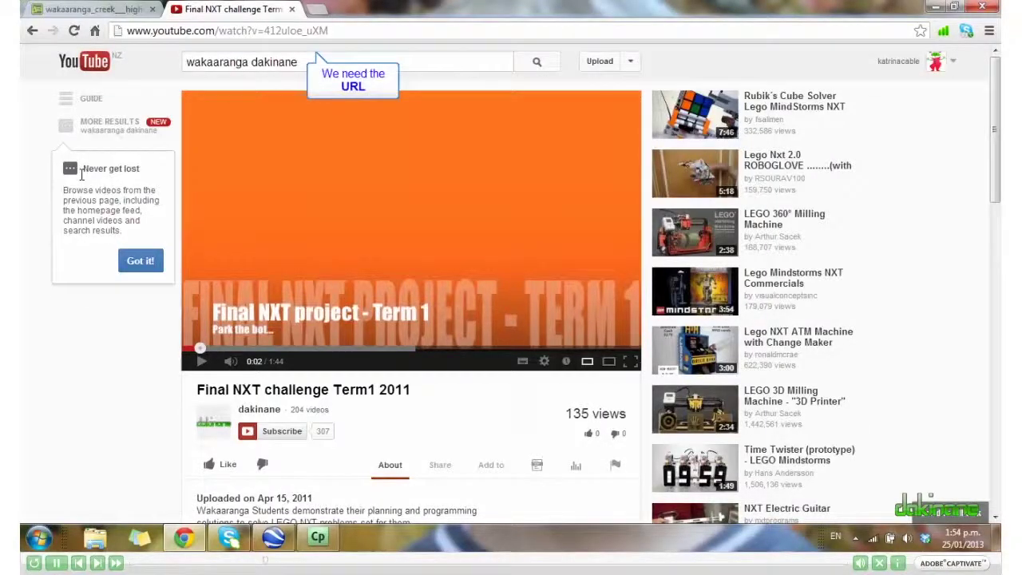
- Select the Final NXT challenge Term1 2011 video's address in Chrome to copy it
{"action": "left_click", "coordinate": [345, 33]}
{"action": "key", "text": "ctrl+c"}
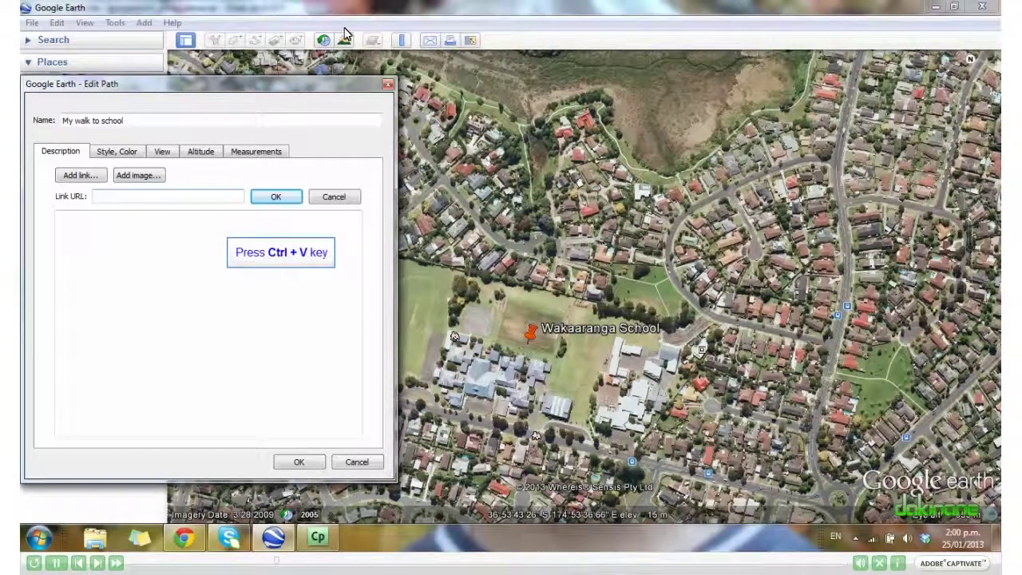
- Add the copied YouTube video link and a Wakaaranga creek photo to the path description
{"action": "left_click", "coordinate": [106, 201]}
{"action": "key", "text": "ctrl+v"}
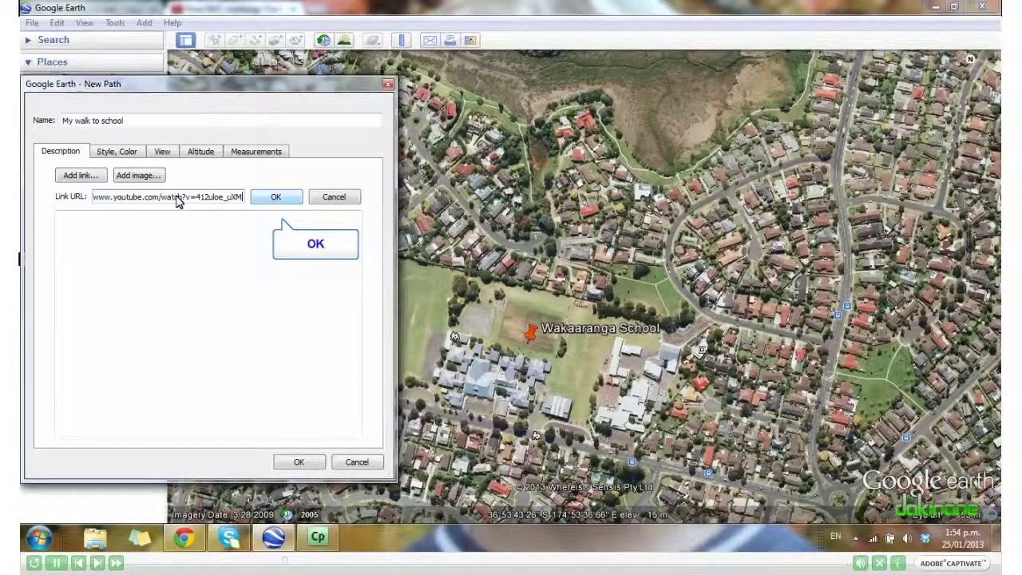
{"action": "left_click", "coordinate": [273, 199]}
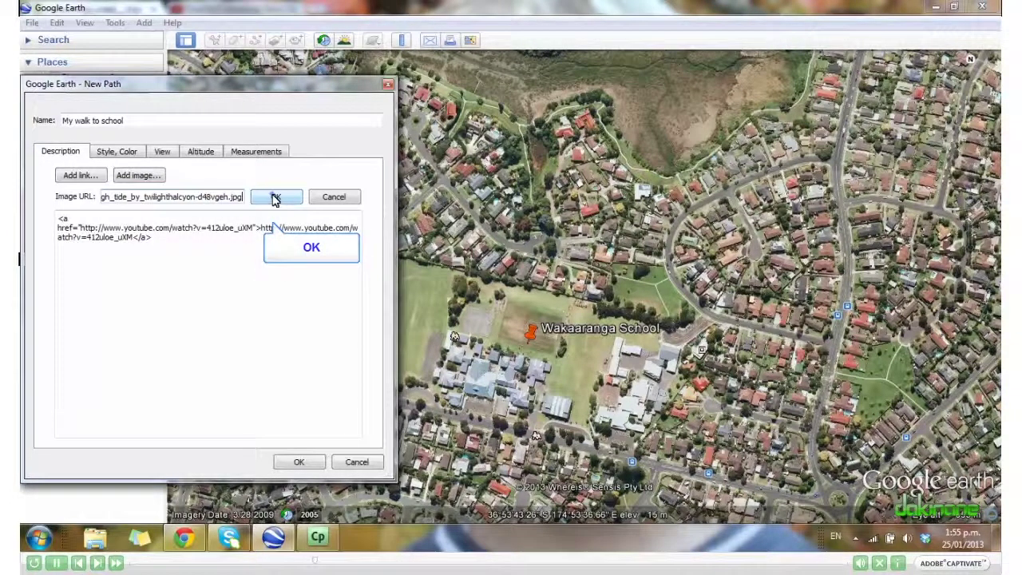
{"action": "left_click", "coordinate": [276, 196]}
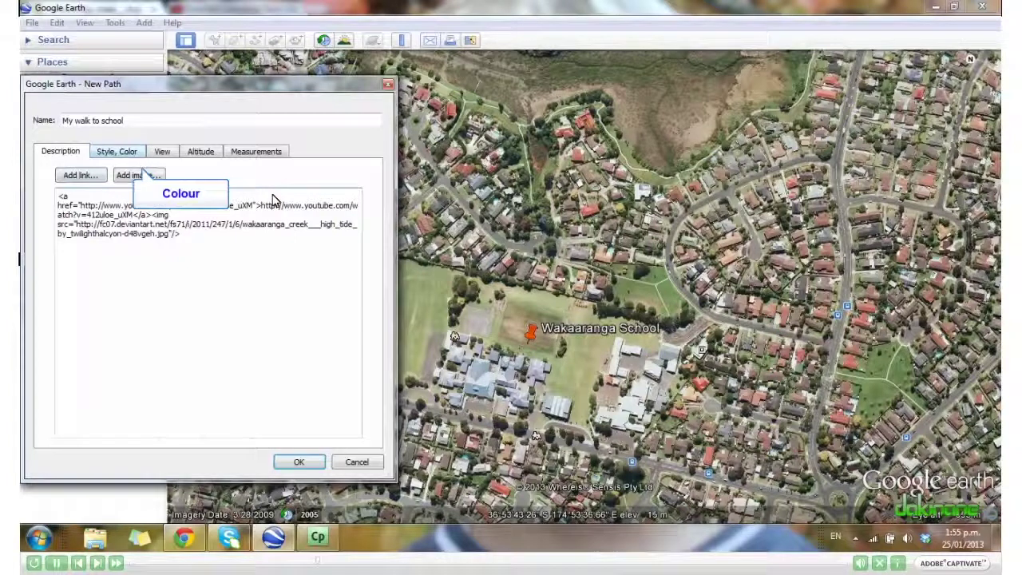
- Set the path line to pink at width 2.0 and shrink the dialog to uncover the map
{"action": "left_click", "coordinate": [127, 153]}
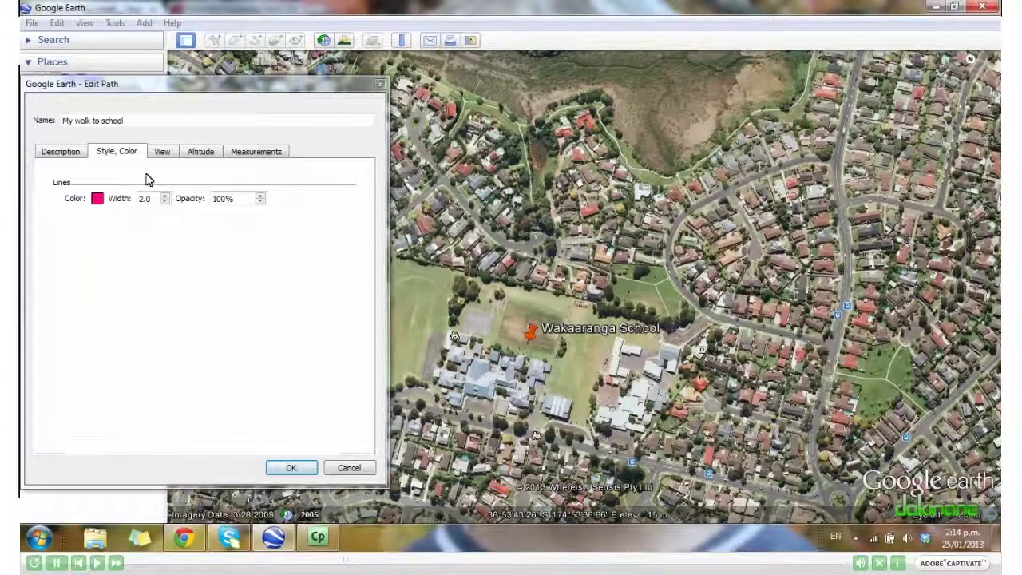
{"action": "left_click_drag", "start_coordinate": [382, 481], "coordinate": [237, 307]}
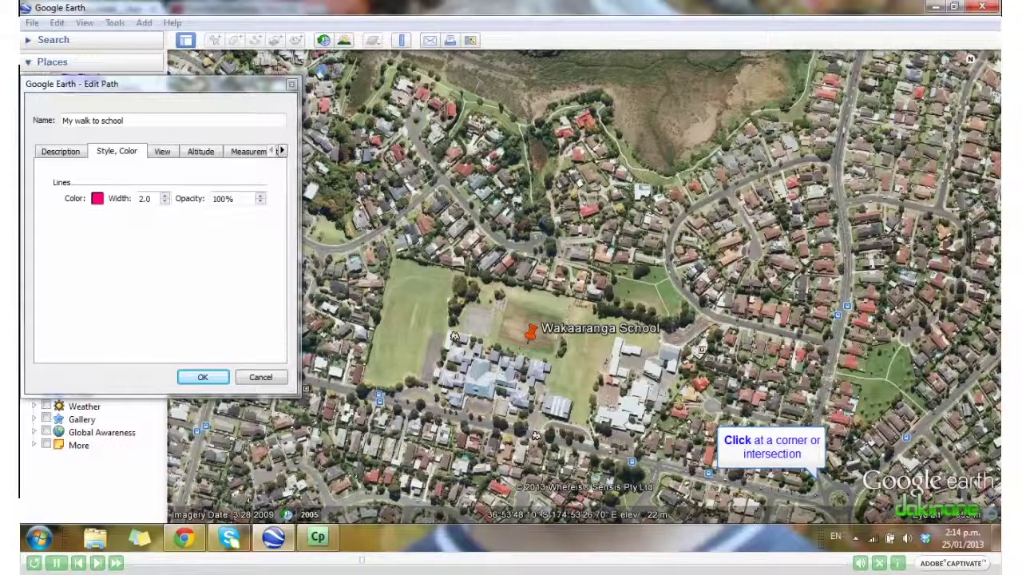
- Trace the route with four points: south street, north up eastern road, northwest, then northeast
{"action": "left_click", "coordinate": [823, 494]}
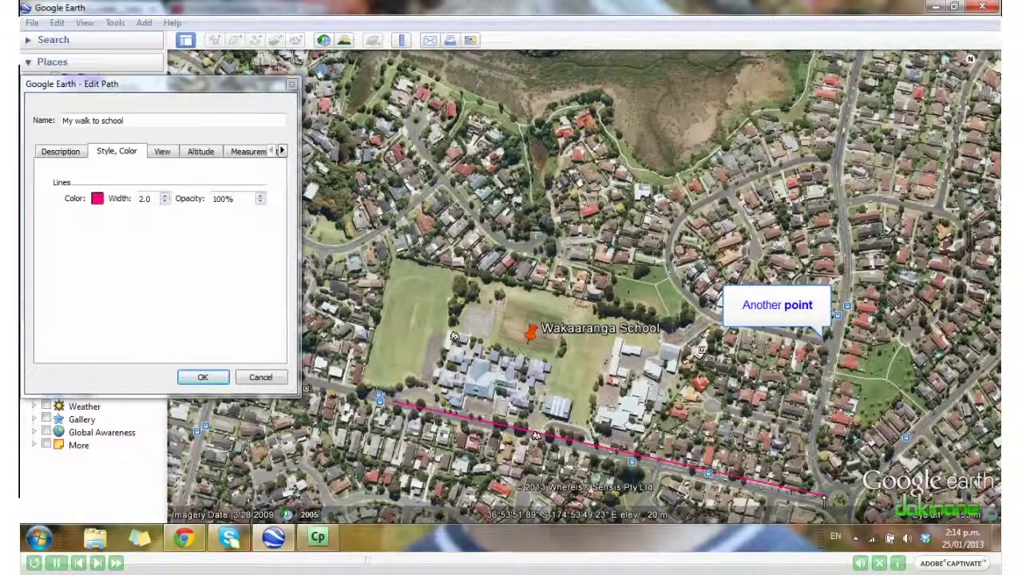
{"action": "left_click", "coordinate": [835, 345]}
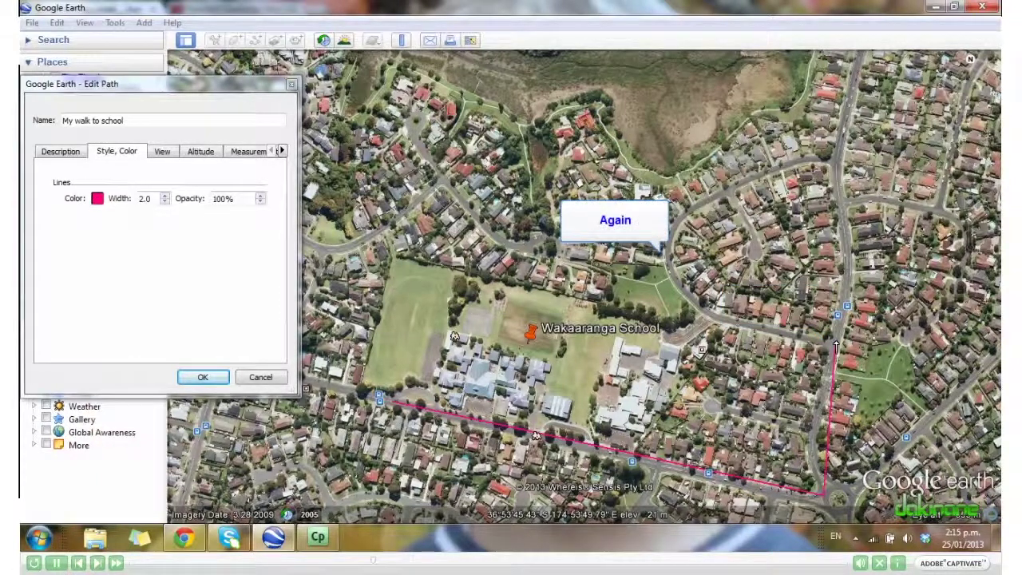
{"action": "left_click", "coordinate": [670, 259]}
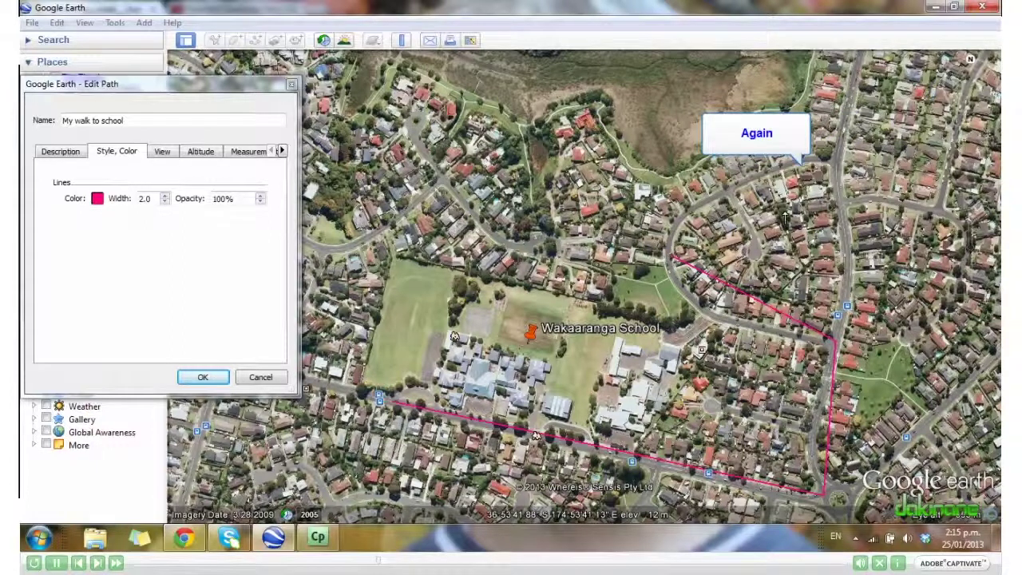
{"action": "left_click", "coordinate": [798, 172]}
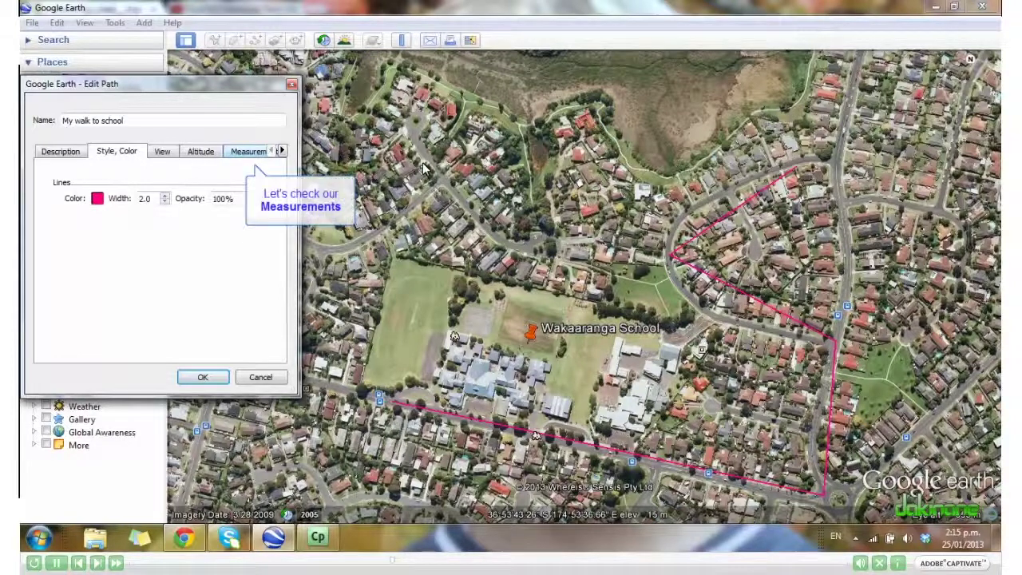
- Check the path length is 1,212 metres and save 'My walk to school'
{"action": "left_click", "coordinate": [249, 154]}
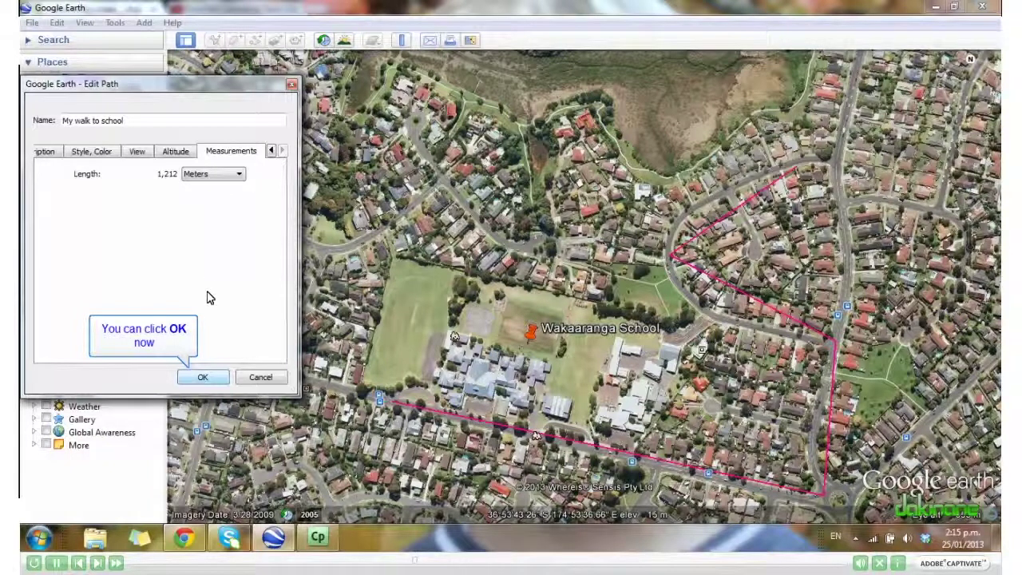
{"action": "left_click", "coordinate": [204, 378]}
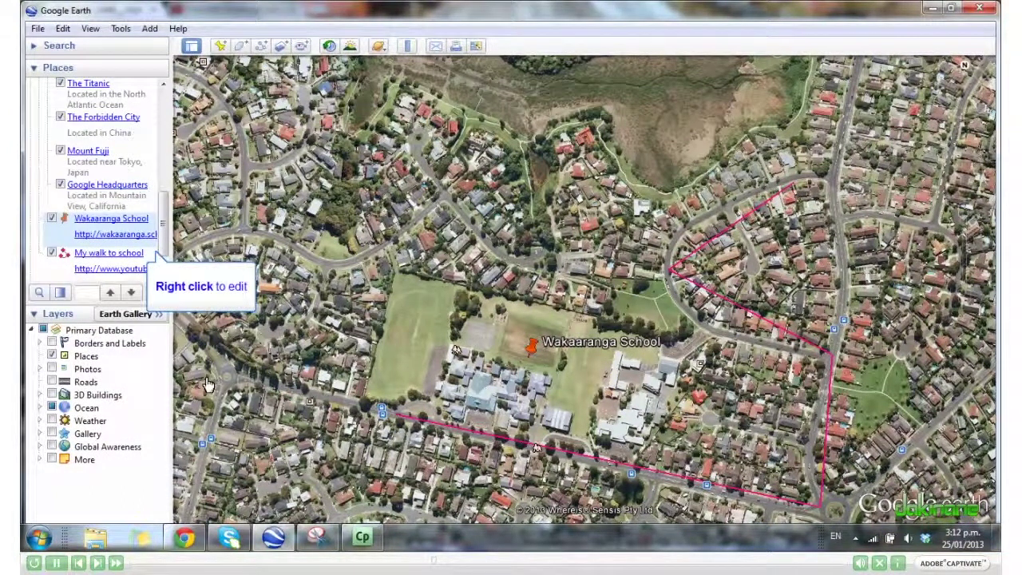
{"action": "right_click", "coordinate": [122, 261]}
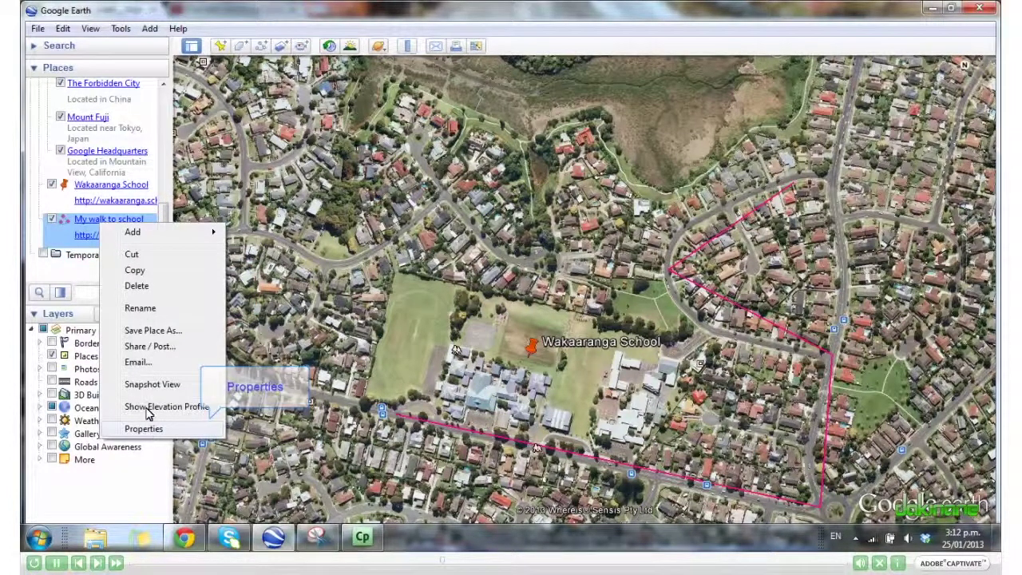
{"action": "left_click", "coordinate": [146, 430]}
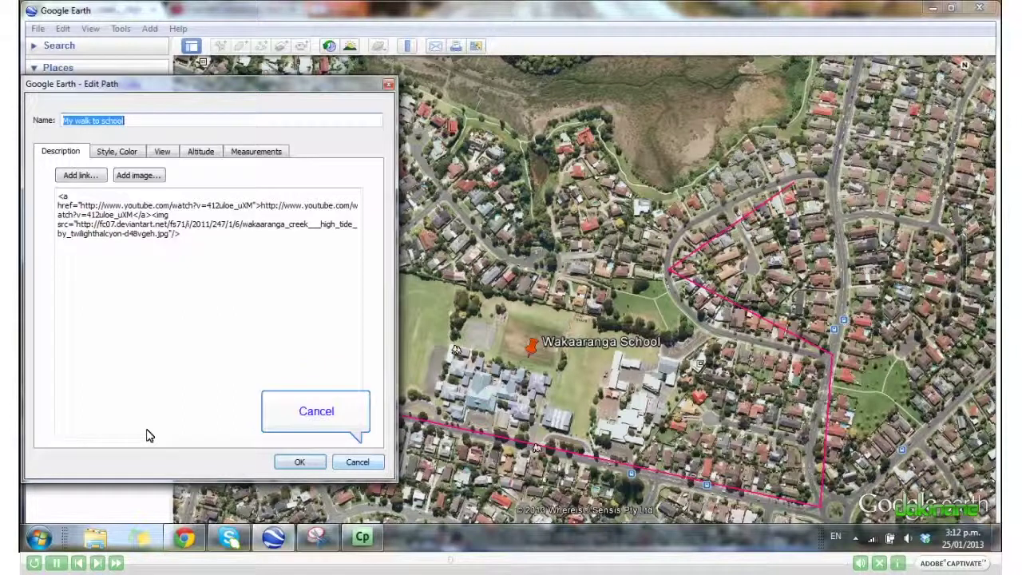
{"action": "left_click", "coordinate": [357, 462]}
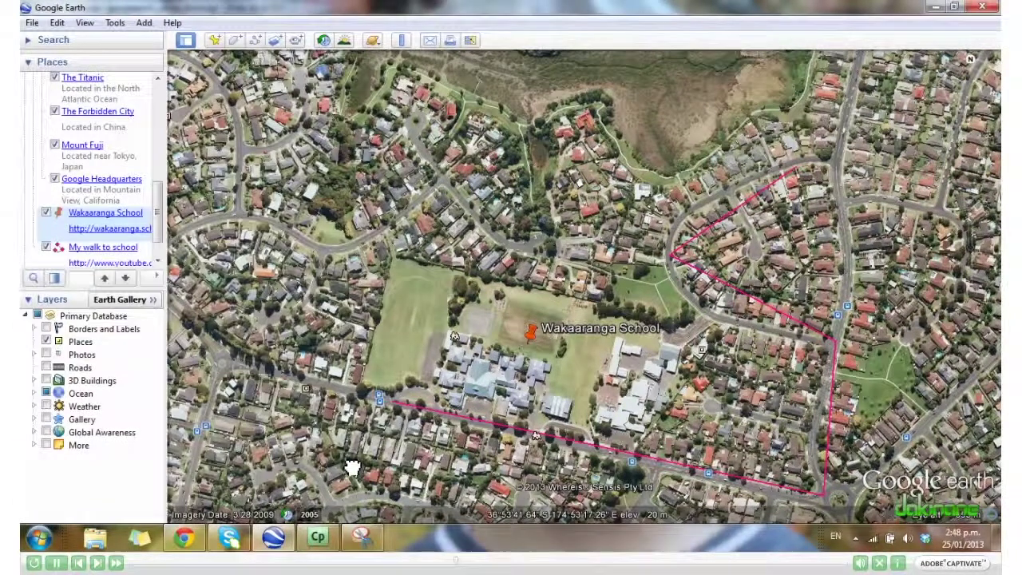